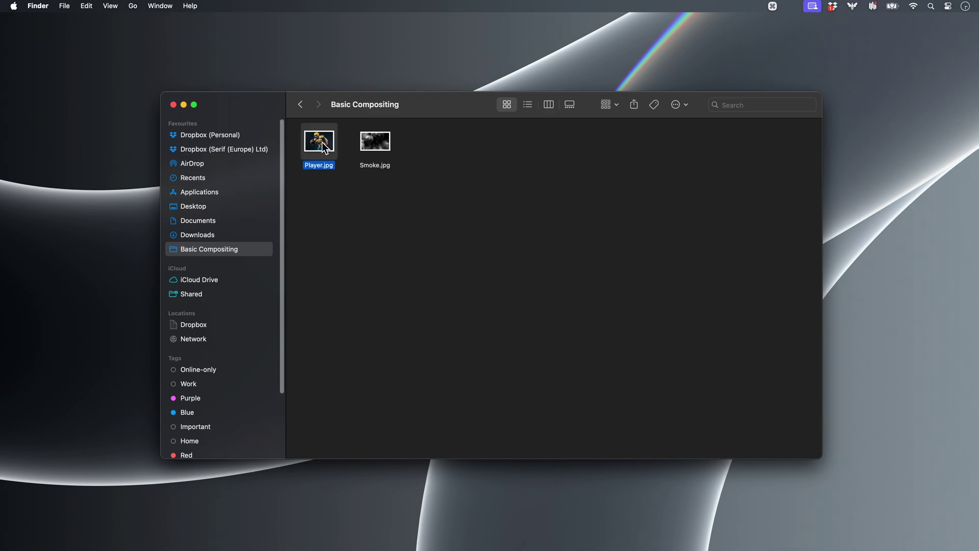
Drag Player.jpg out of the Basic Compositing folder in Finder.
drag(327, 177, 474, 268)
Bring Player.jpg into Affinity Photo 2 so it opens as a 6016 × 4016px document.
key(super+Tab)
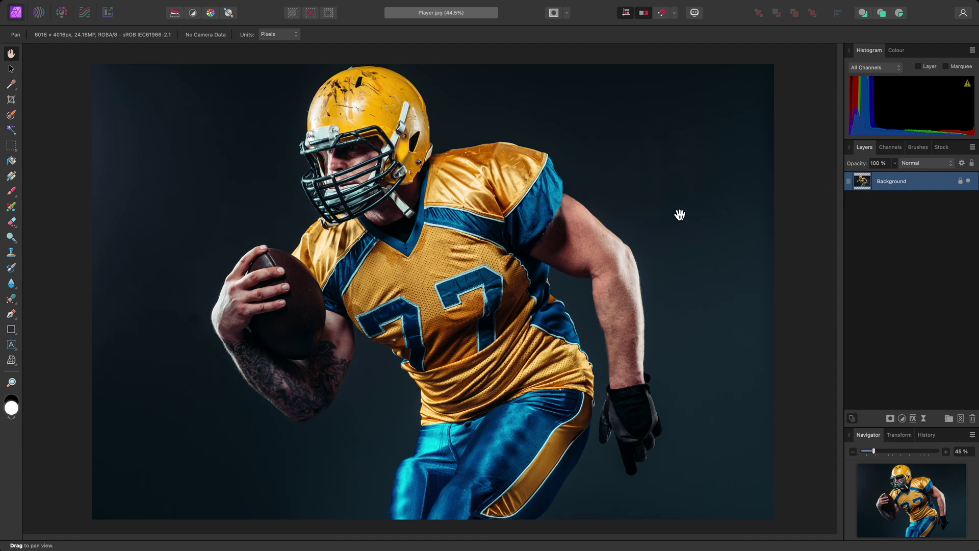
Drag Smoke.jpg from Finder onto the Player.jpg canvas as a new layer above Background.
key(super+Tab)
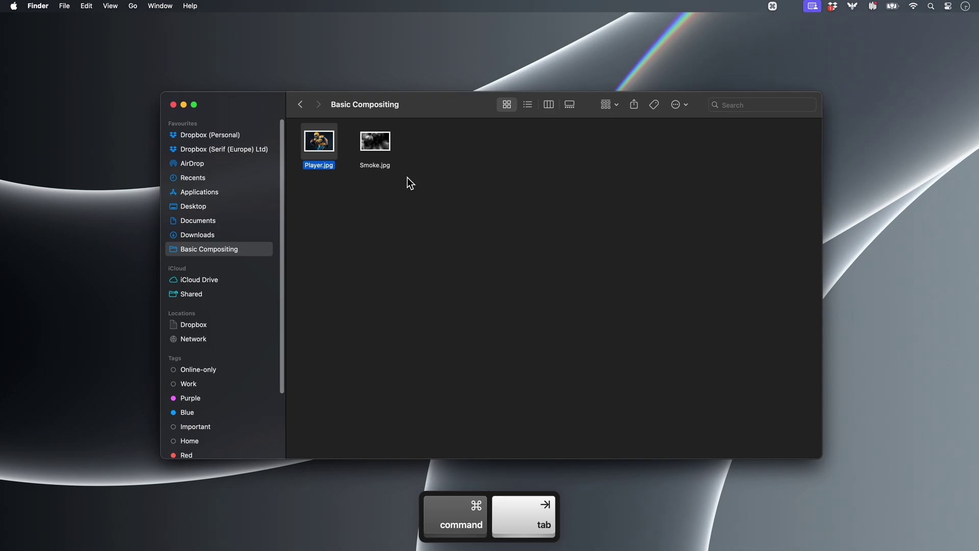
click(377, 143)
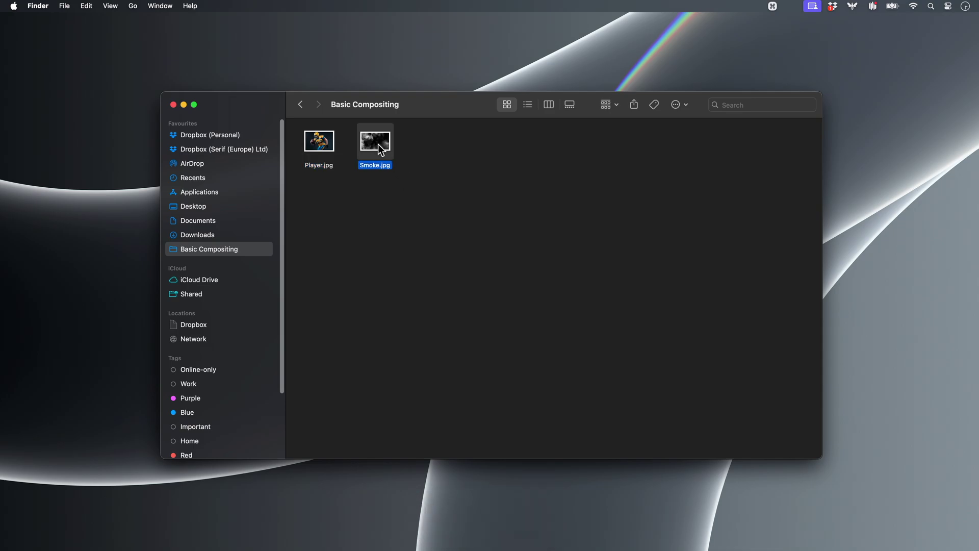
drag(373, 142, 479, 242)
key(super+Tab)
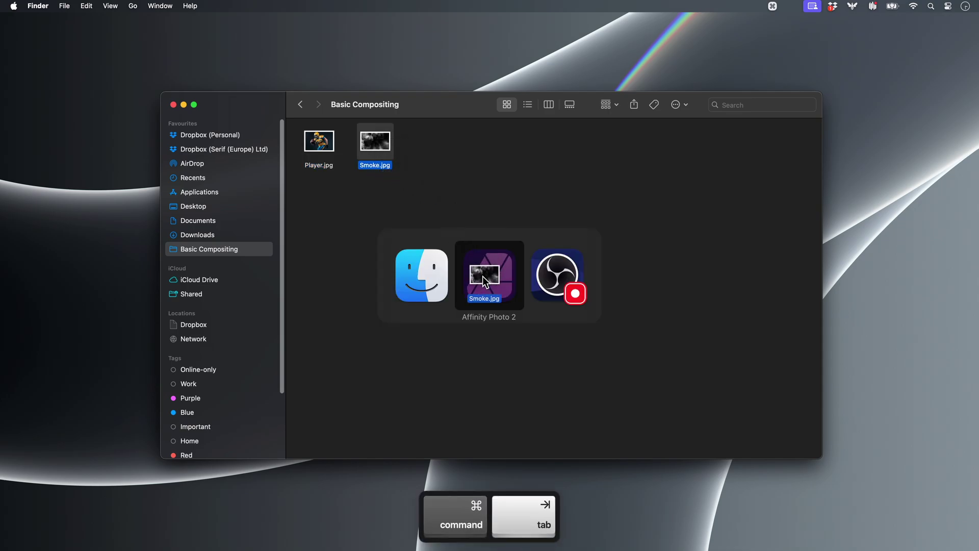
drag(482, 276, 439, 276)
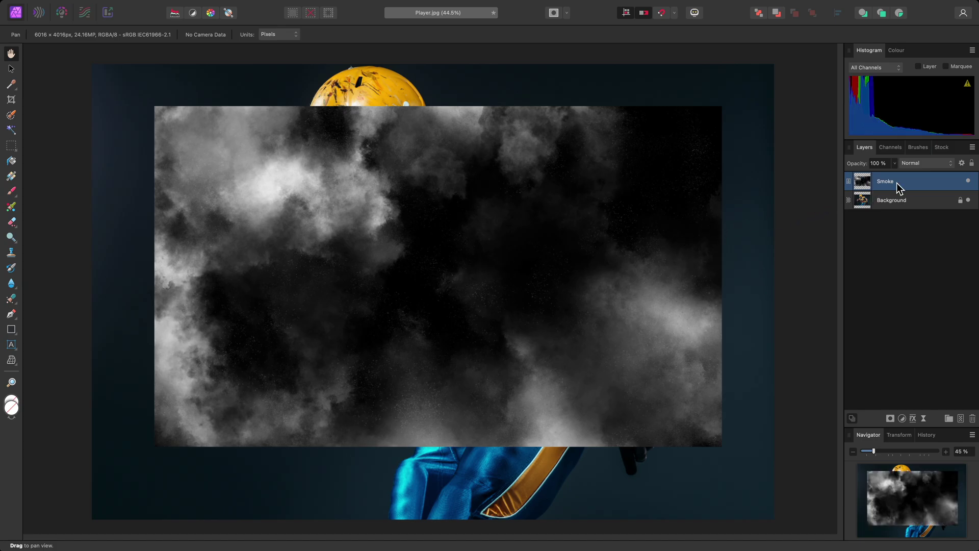
Set the Smoke layer's blend mode to Screen.
click(935, 163)
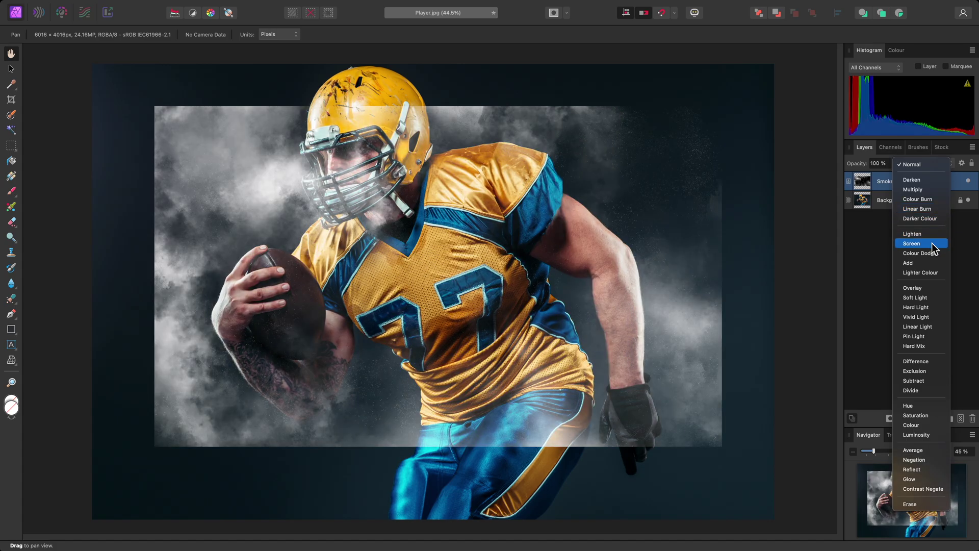
click(934, 244)
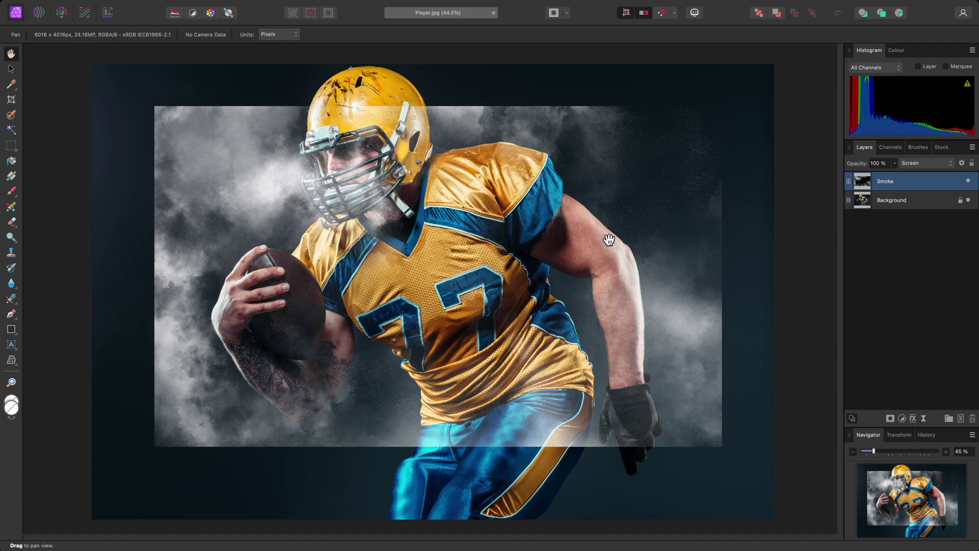
With snapping on, snap the smoke to the top-left corner and scale it to fill the canvas.
key(v)
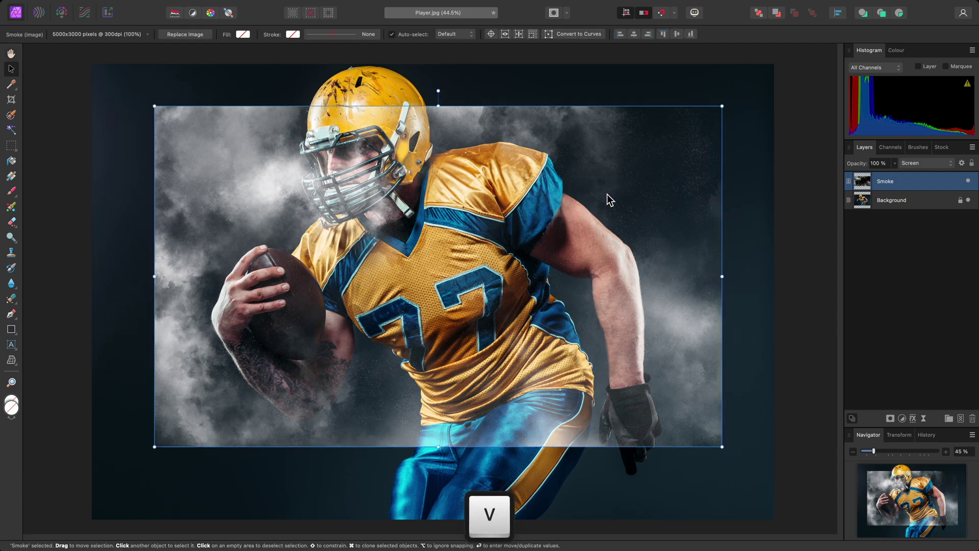
click(661, 15)
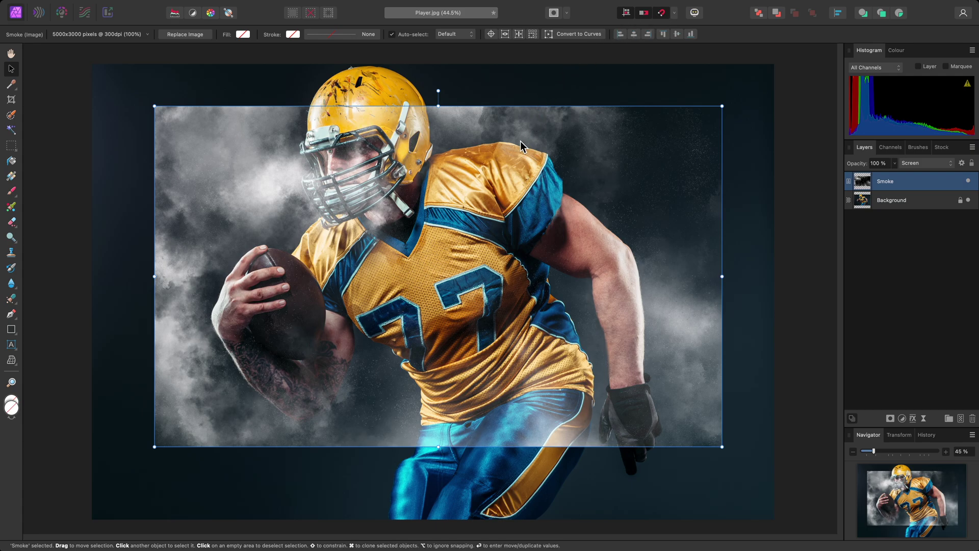
drag(521, 141, 457, 100)
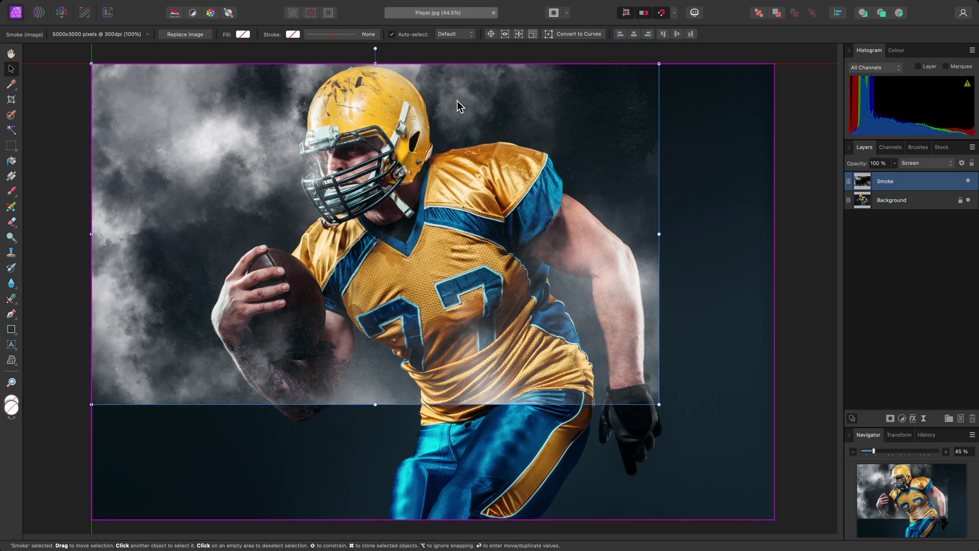
scroll(461, 278, down, 2)
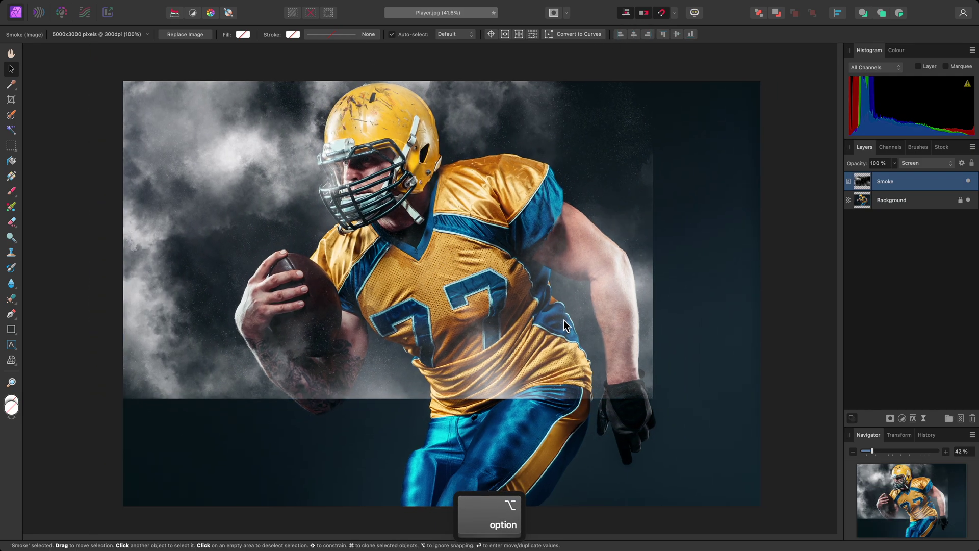
drag(533, 338, 676, 434)
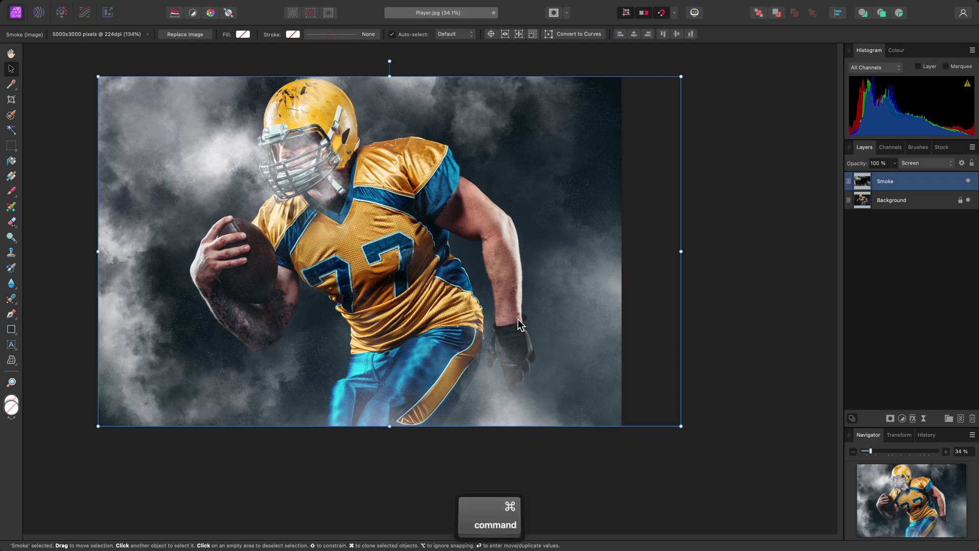
key(super+0)
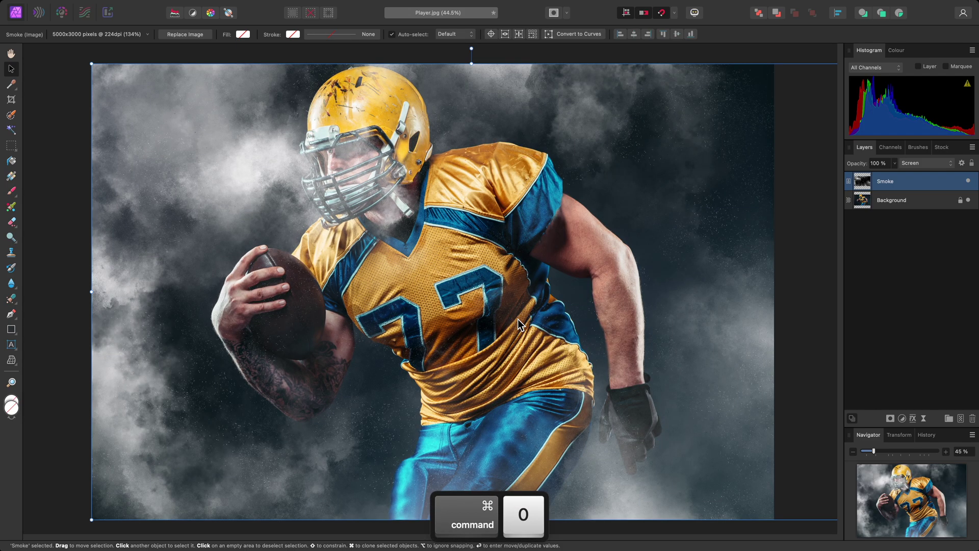
Flip the Smoke layer horizontally via Transform > Flip Horizontal.
right_click(475, 192)
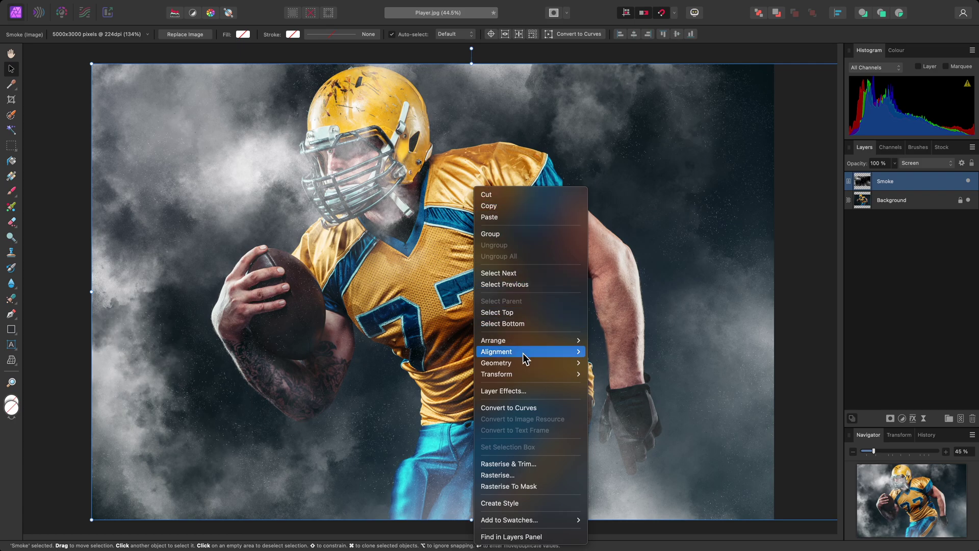
mouse_move(525, 378)
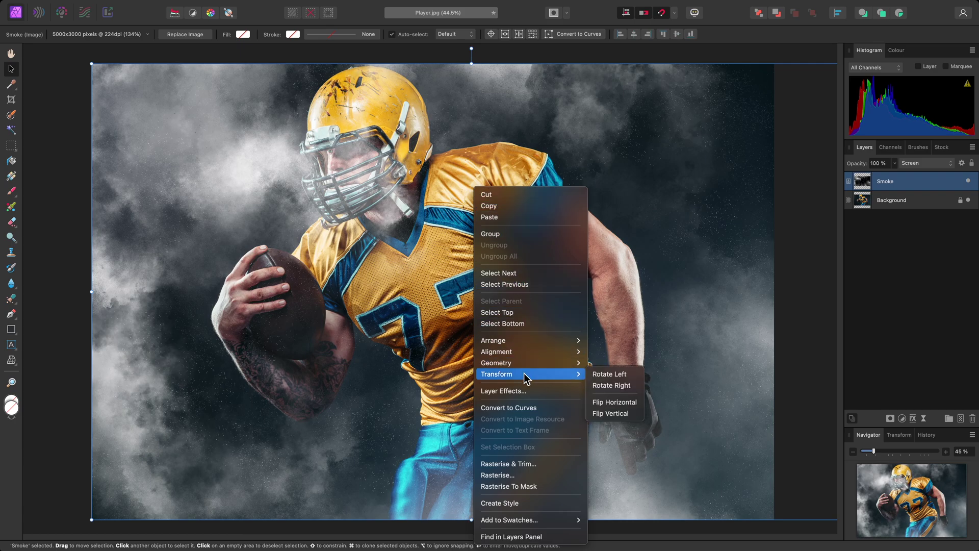
click(638, 403)
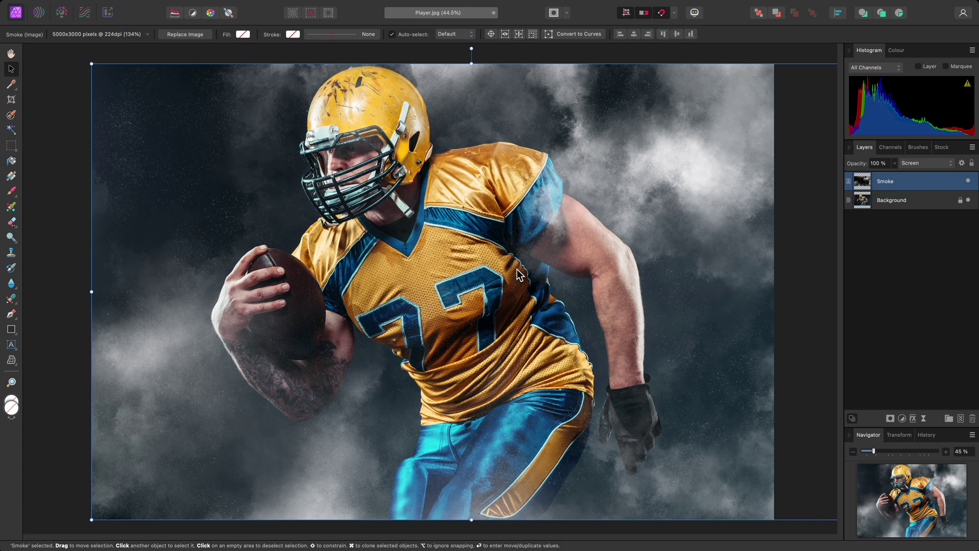
Add a White Balance adjustment layer and set White Balance to 100%.
mouse_move(322, 6)
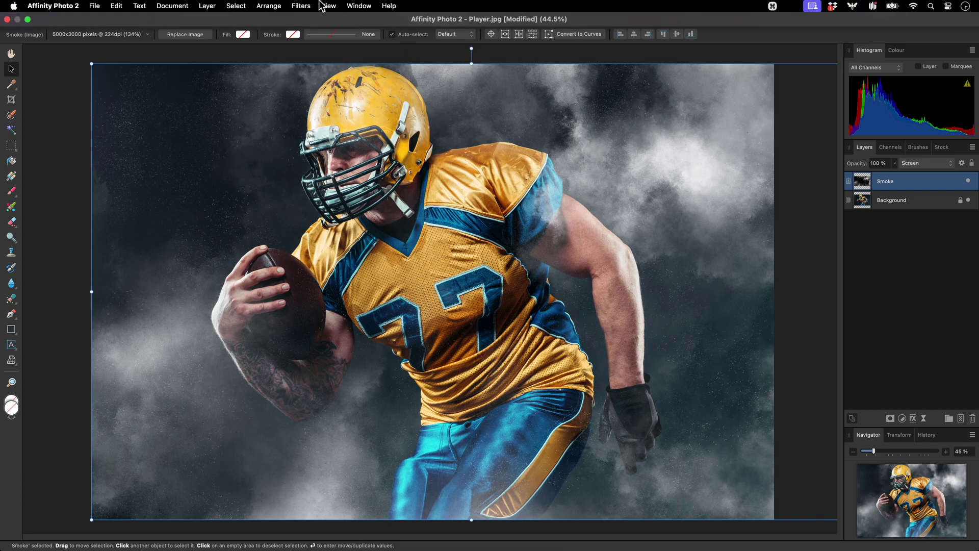
click(208, 7)
mouse_move(289, 139)
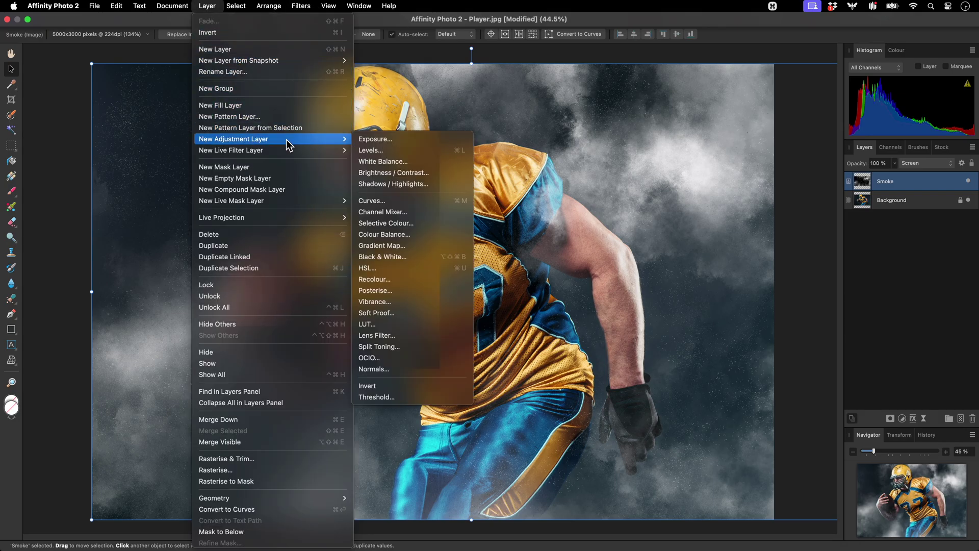
click(427, 163)
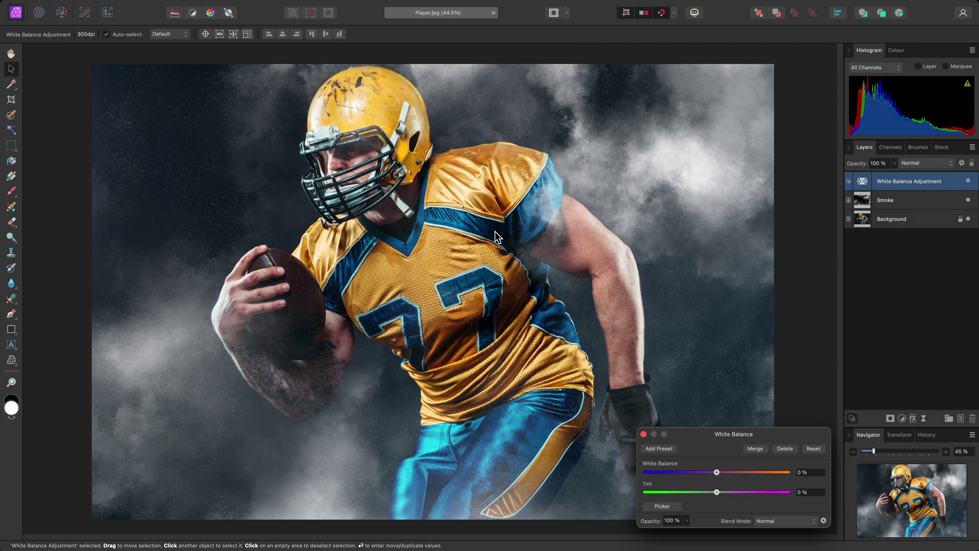
drag(717, 472, 746, 472)
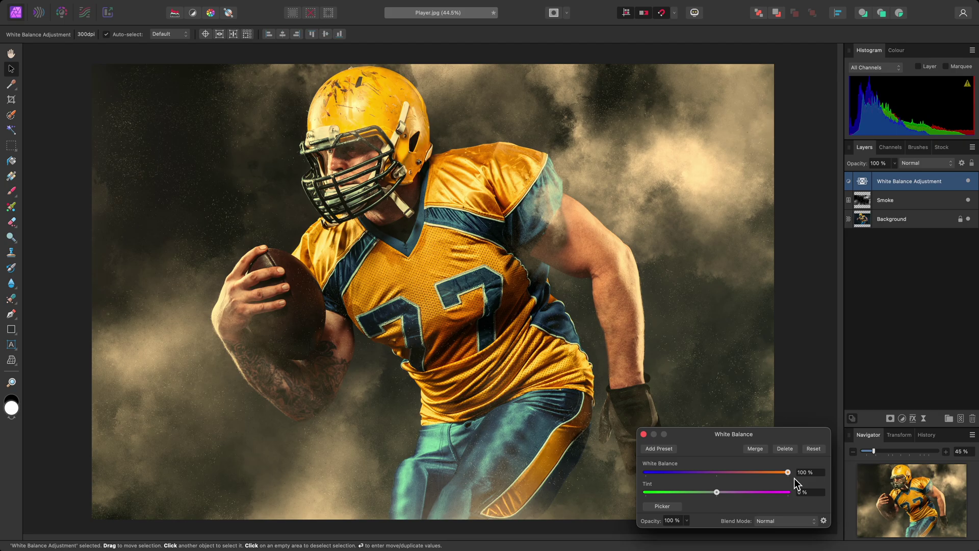
Give the White Balance layer Soft Light blending at 50% opacity, then toggle it to compare.
click(795, 521)
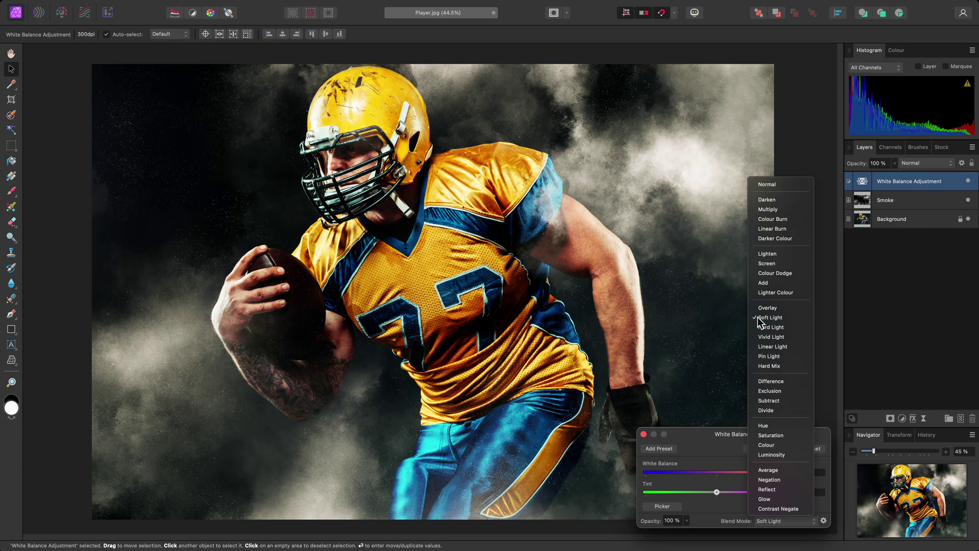
click(758, 318)
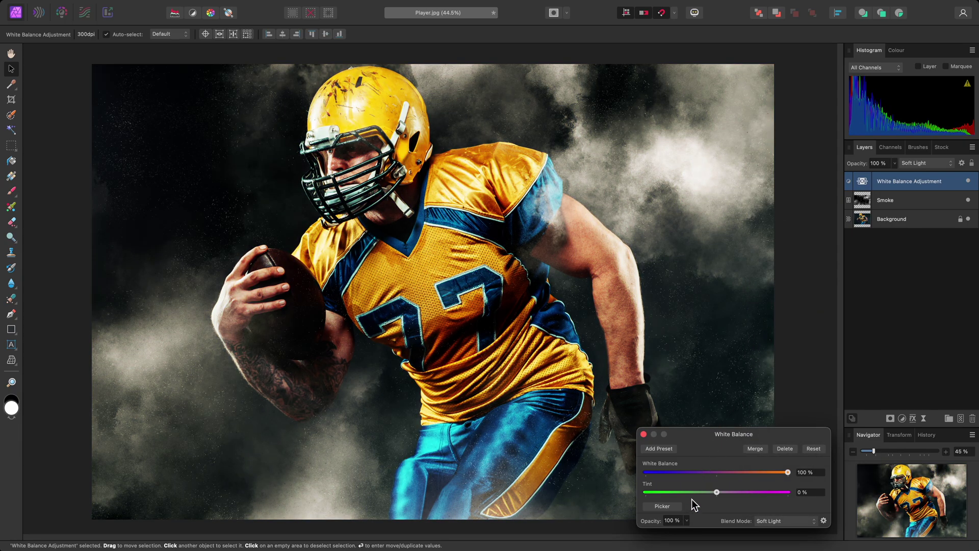
click(687, 520)
drag(684, 532, 645, 535)
click(644, 434)
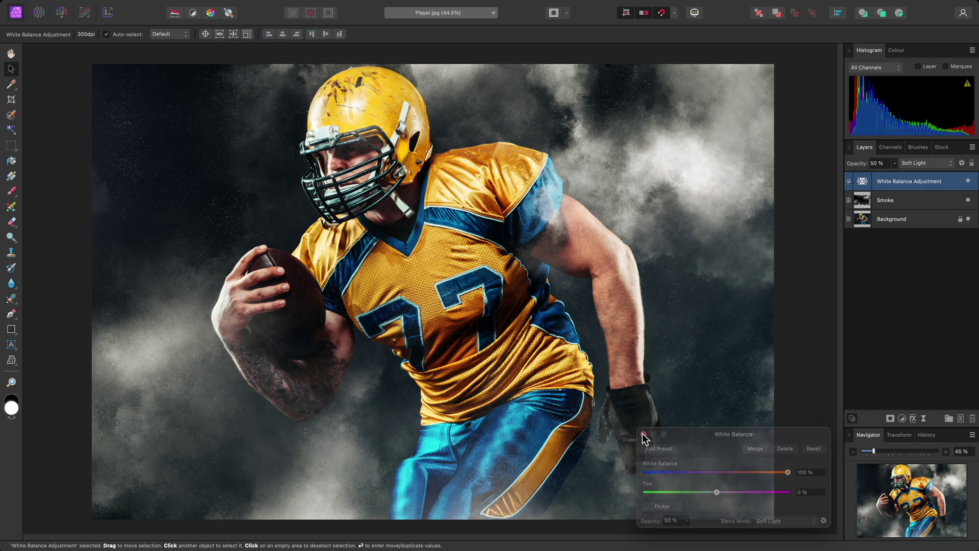
click(968, 181)
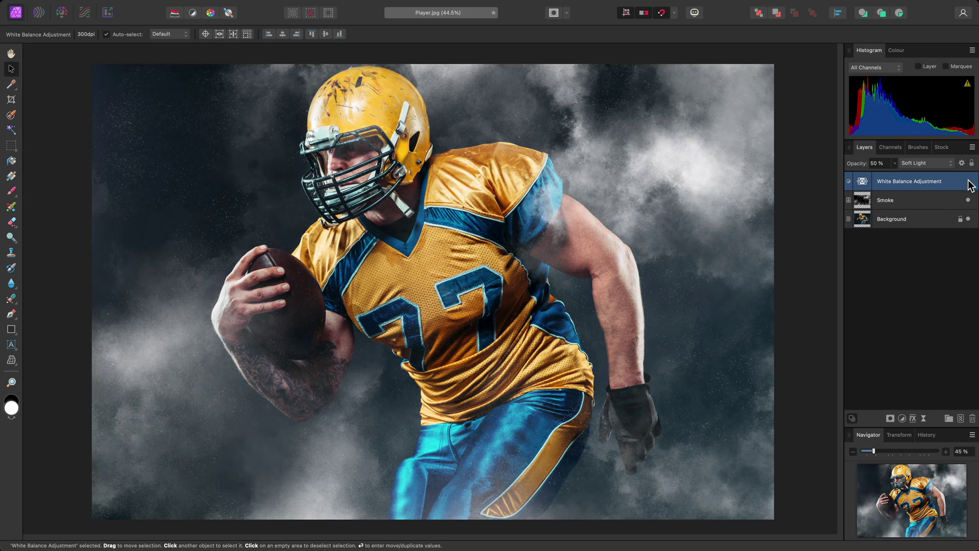
click(968, 181)
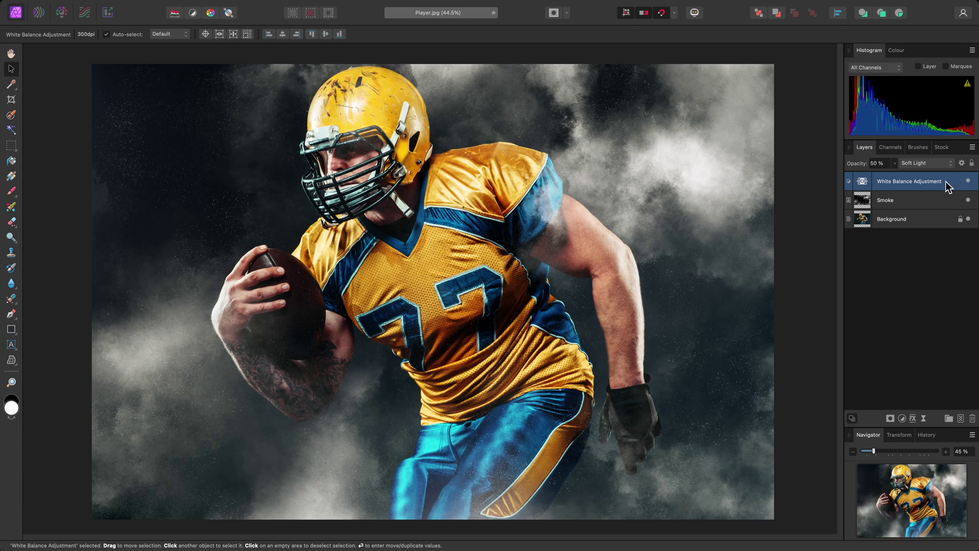
At 100% zoom on the helmet, add a Sharpen > Clarity live filter layer at 100% strength.
key(super+1)
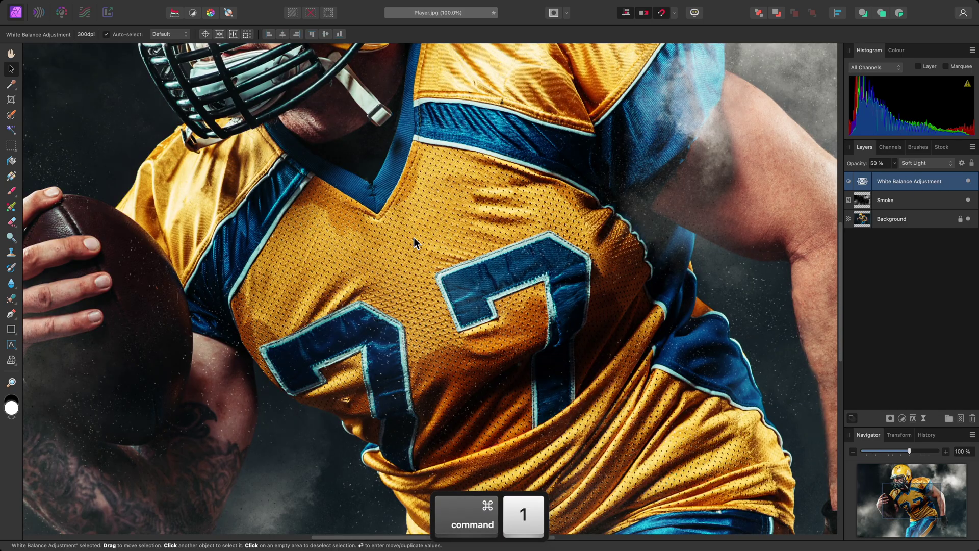
drag(470, 161, 378, 354)
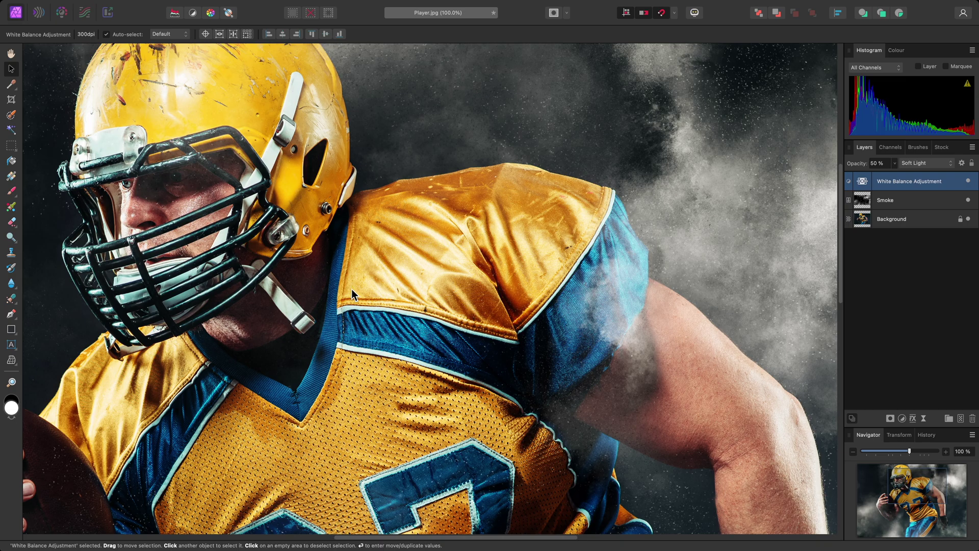
mouse_move(265, 5)
click(210, 7)
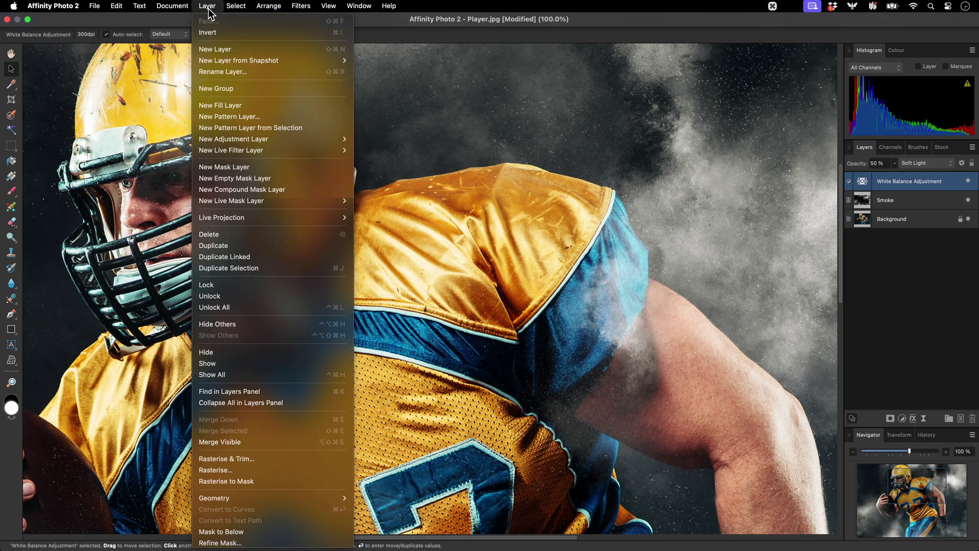
mouse_move(300, 149)
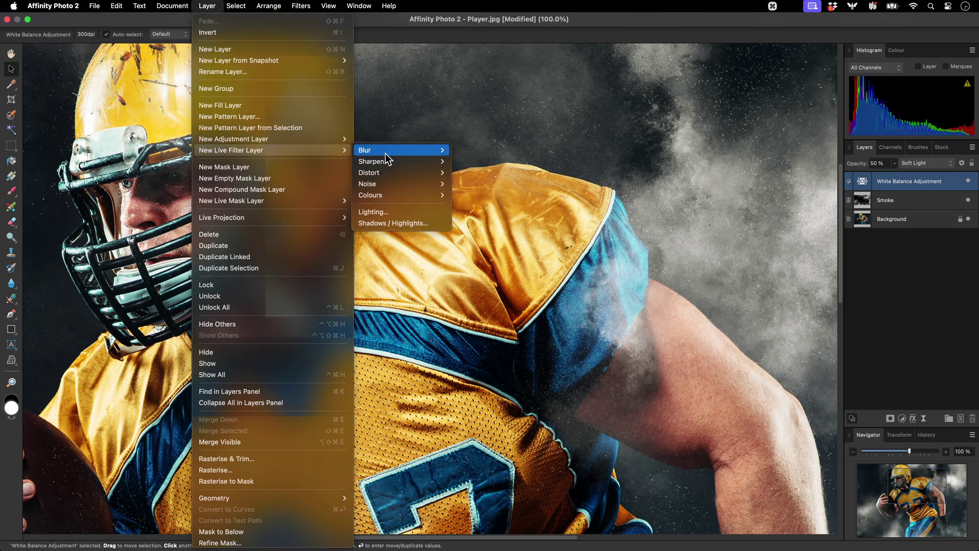
mouse_move(409, 160)
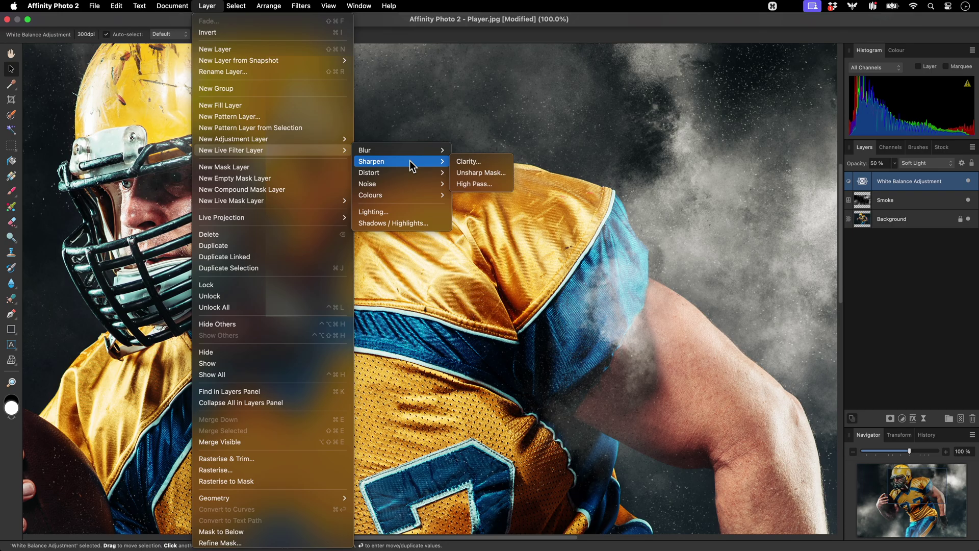
click(494, 160)
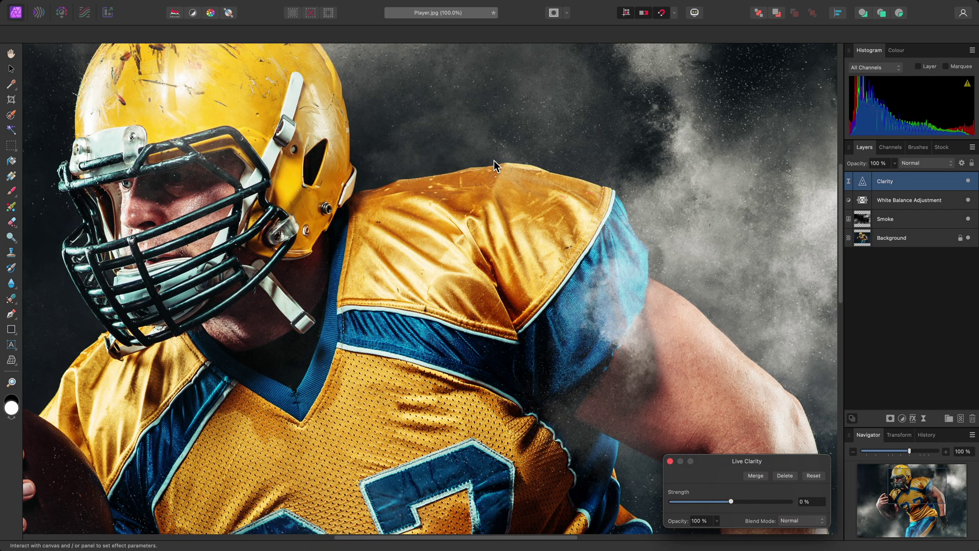
drag(732, 501, 788, 506)
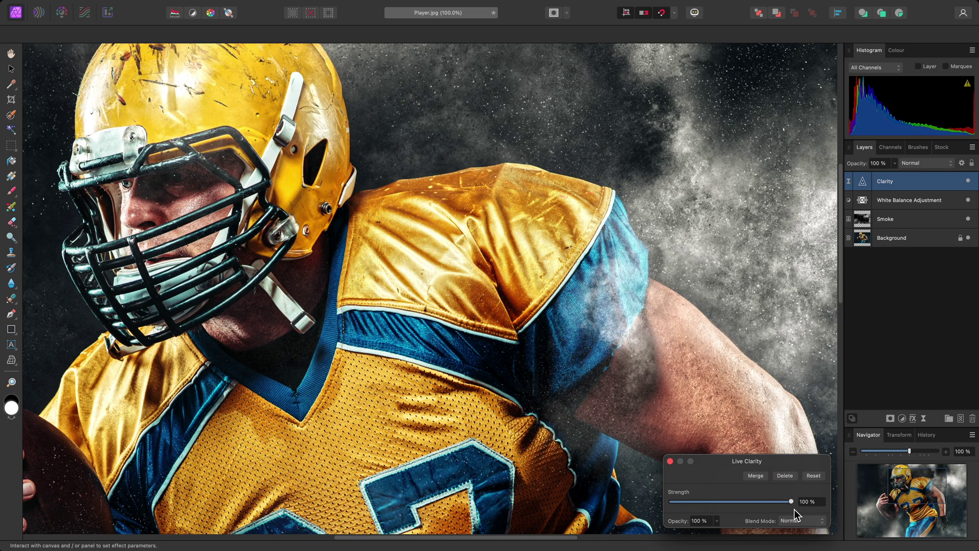
click(671, 461)
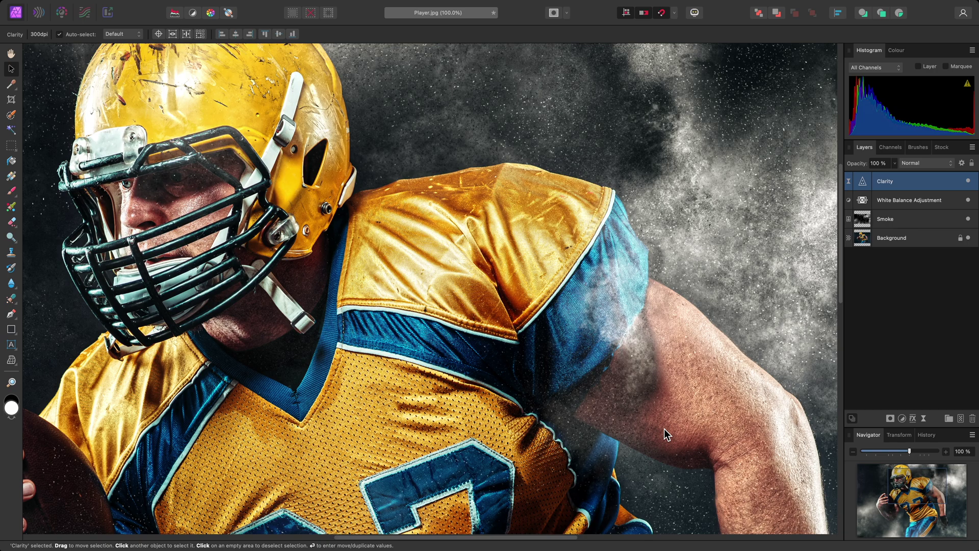
Reopen the Clarity layer, lower its strength from 100% for subtler sharpening, and fit the photo.
scroll(672, 430, down, 10)
scroll(672, 429, right, 5)
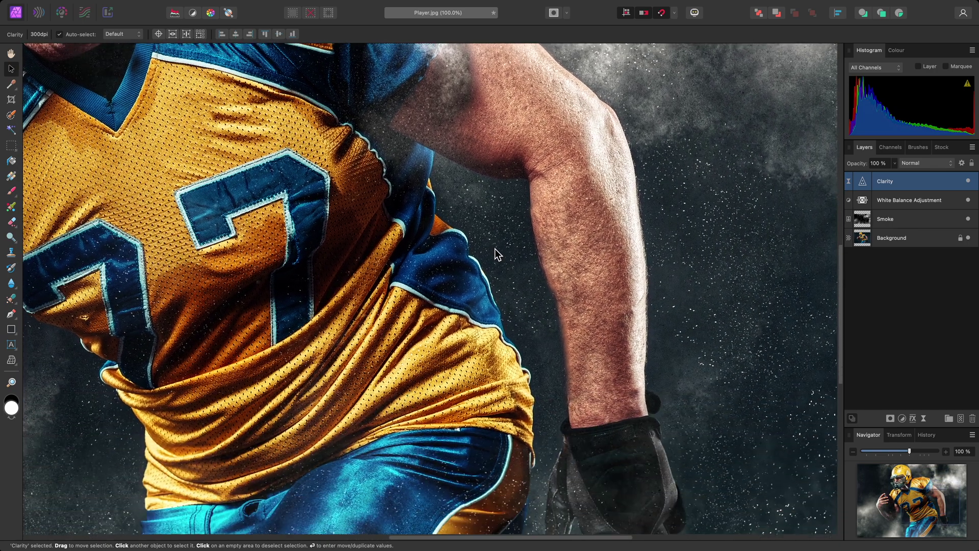
scroll(495, 237, up, 8)
scroll(495, 237, left, 4)
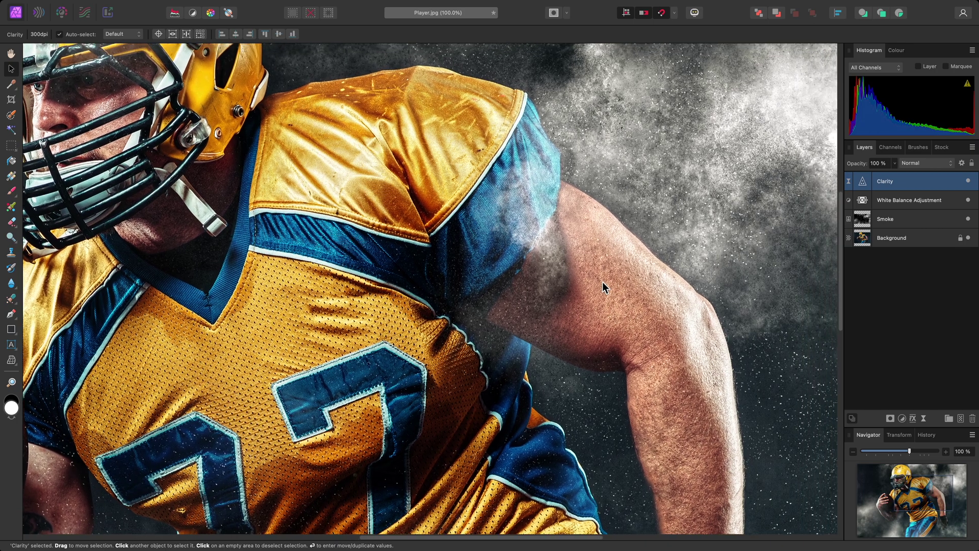
drag(599, 289, 523, 329)
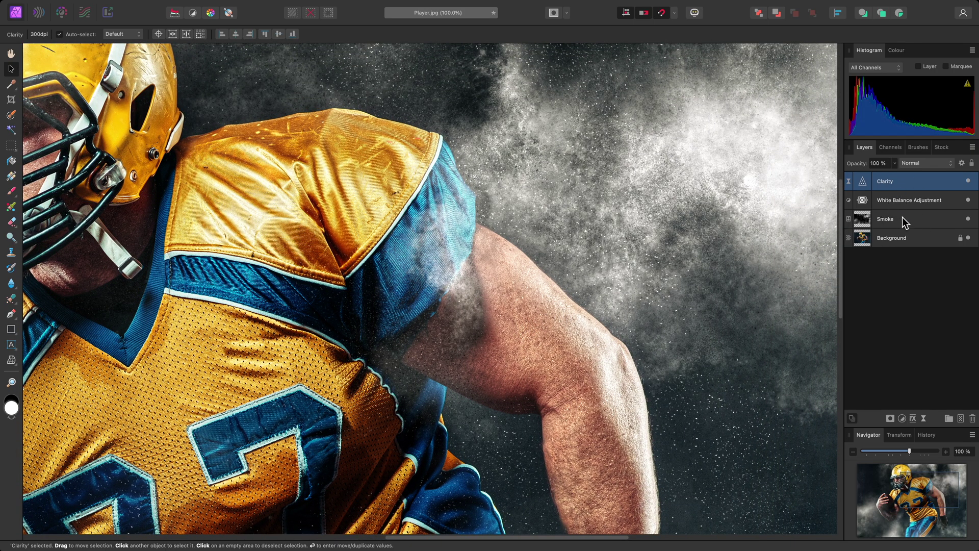
drag(863, 185, 863, 185)
double_click(863, 183)
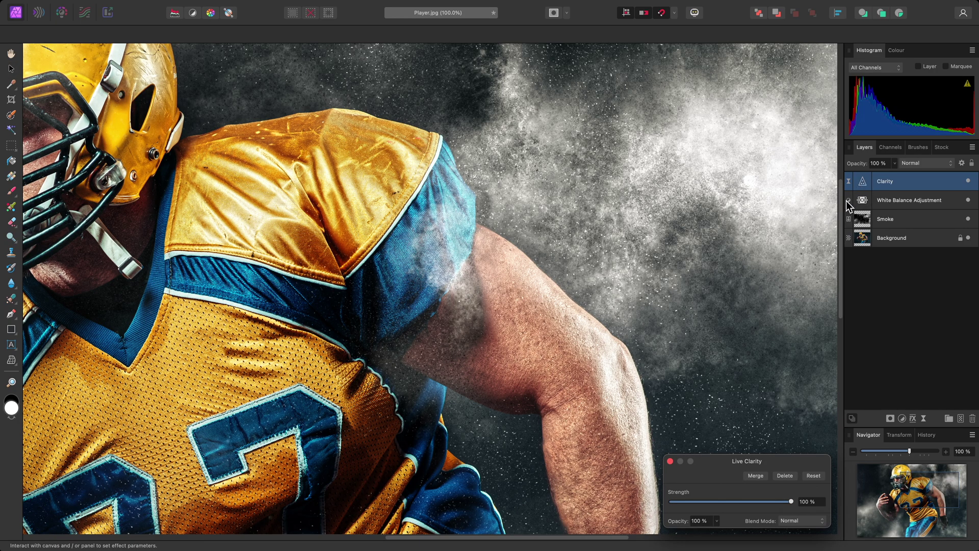
click(782, 501)
mouse_move(777, 502)
mouse_down()
mouse_move(751, 504)
mouse_move(768, 504)
mouse_up()
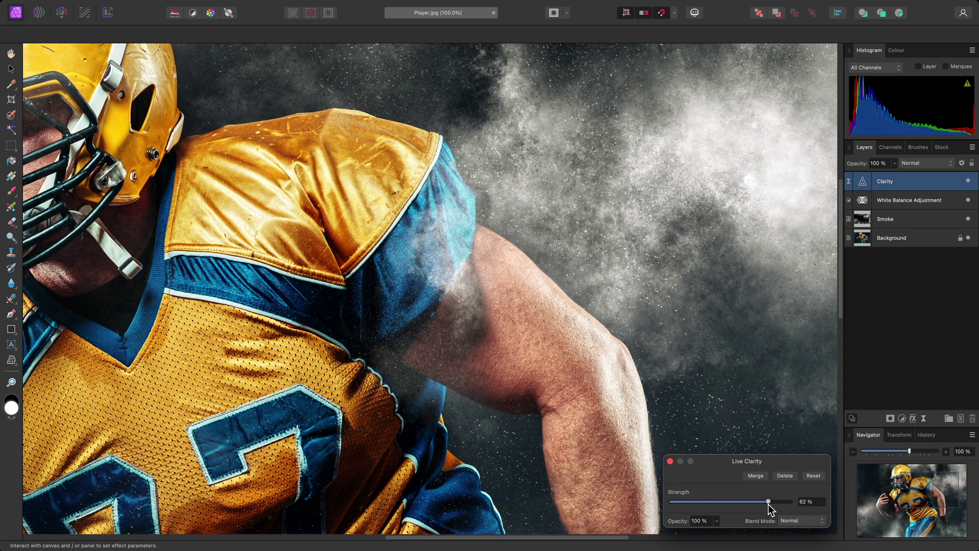
click(671, 461)
key(super+0)
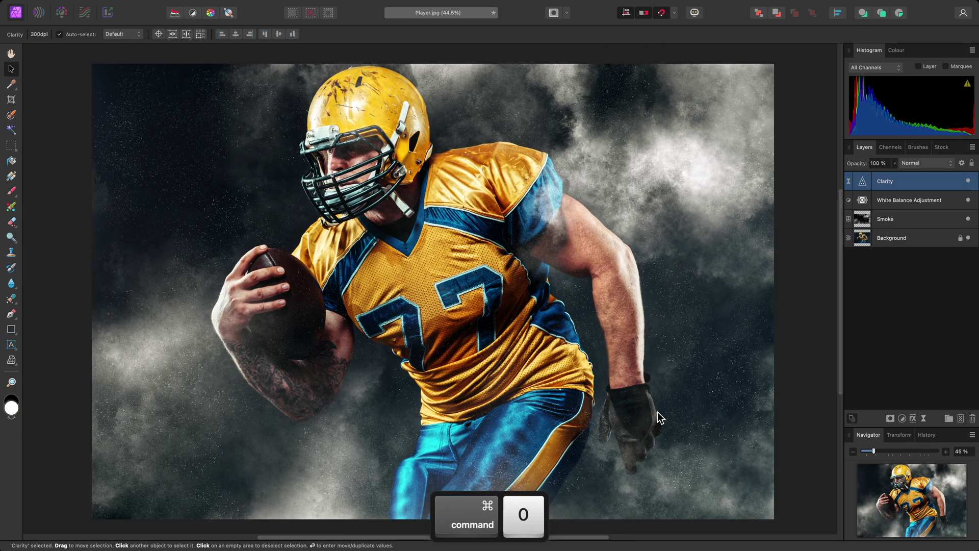
Lower the White Balance adjustment from 100% to -100% for a cool blue tone.
double_click(861, 204)
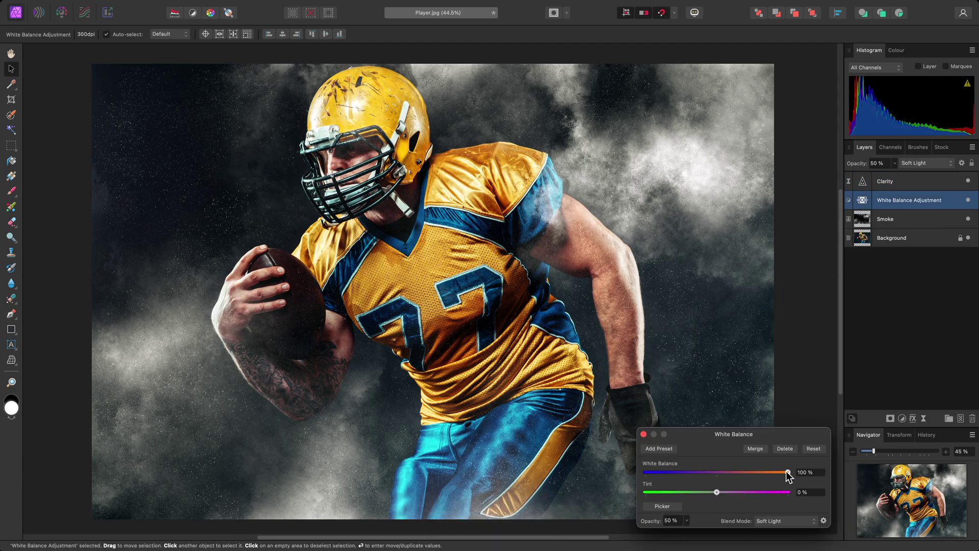
drag(787, 472, 644, 475)
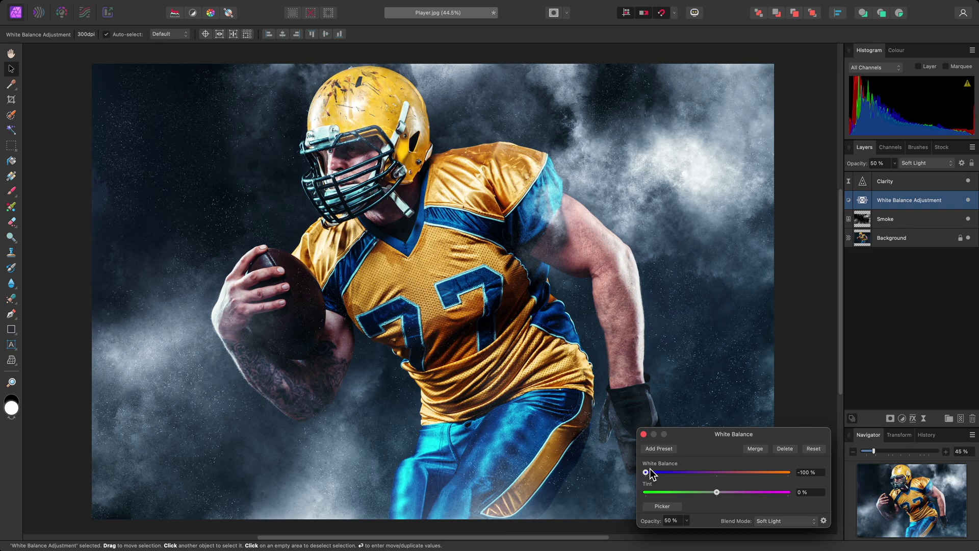
Try shifting the Smoke layer left, undo the move, and switch to the Hand tool.
click(911, 219)
drag(675, 250, 602, 250)
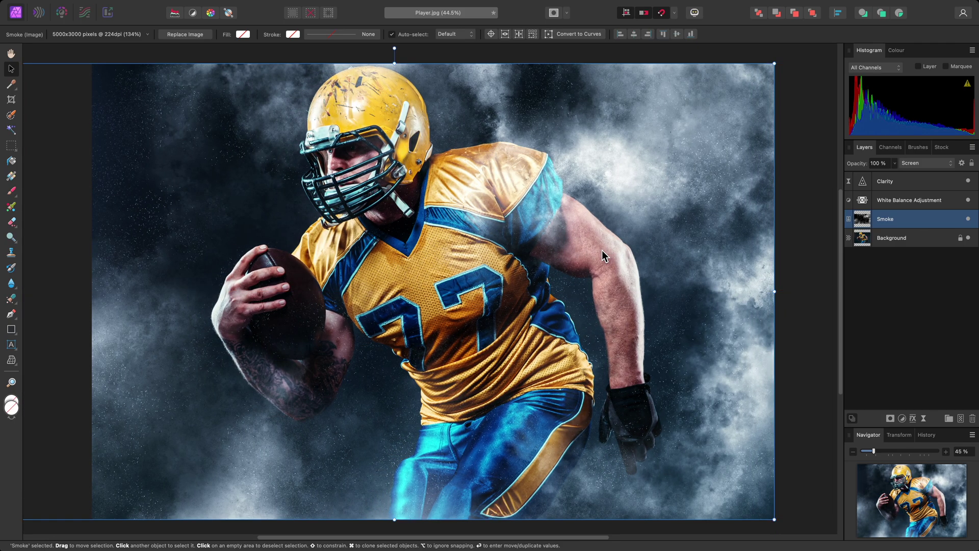
key(super+z)
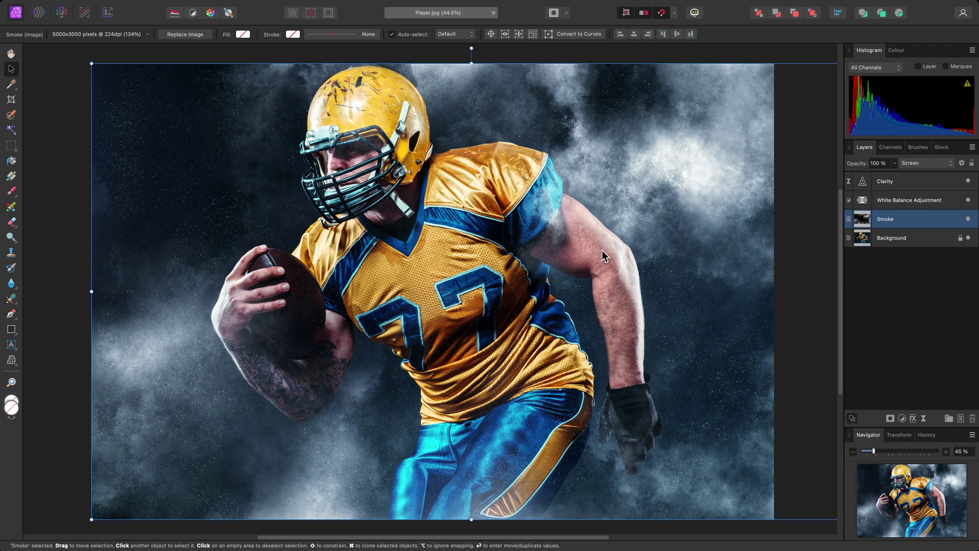
key(h)
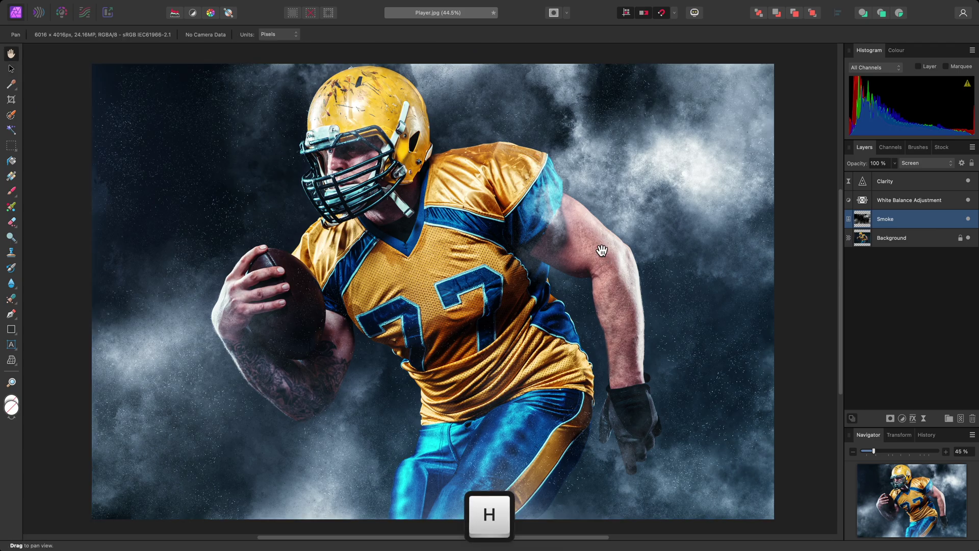